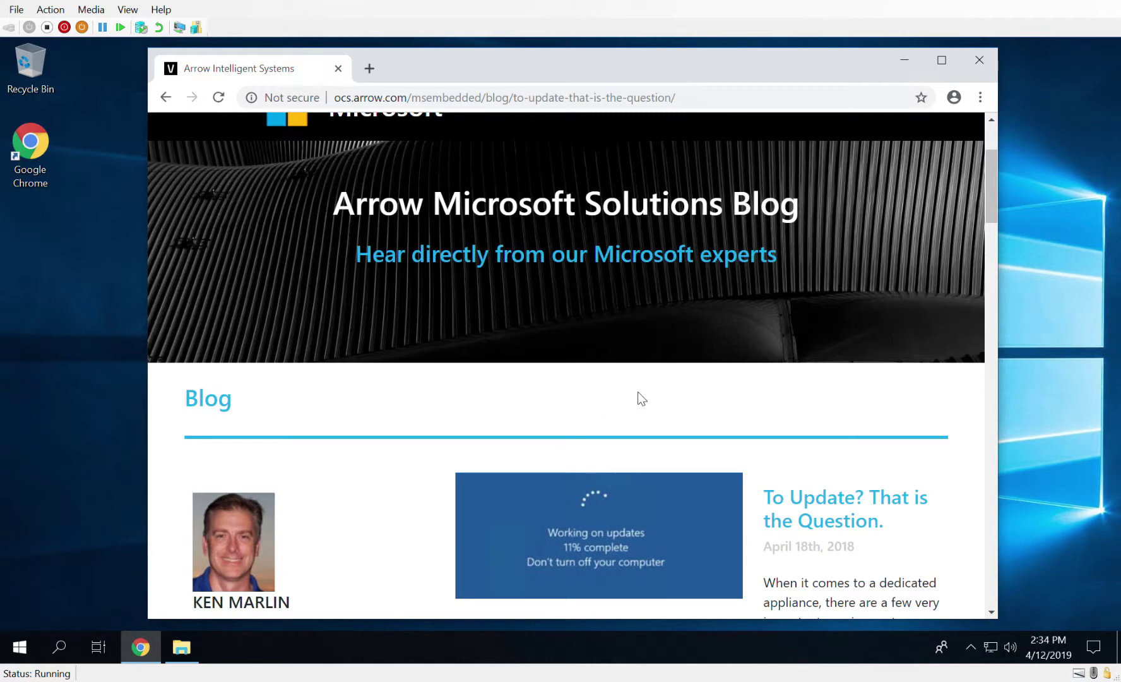
pyautogui.scroll(-1, 638, 392)
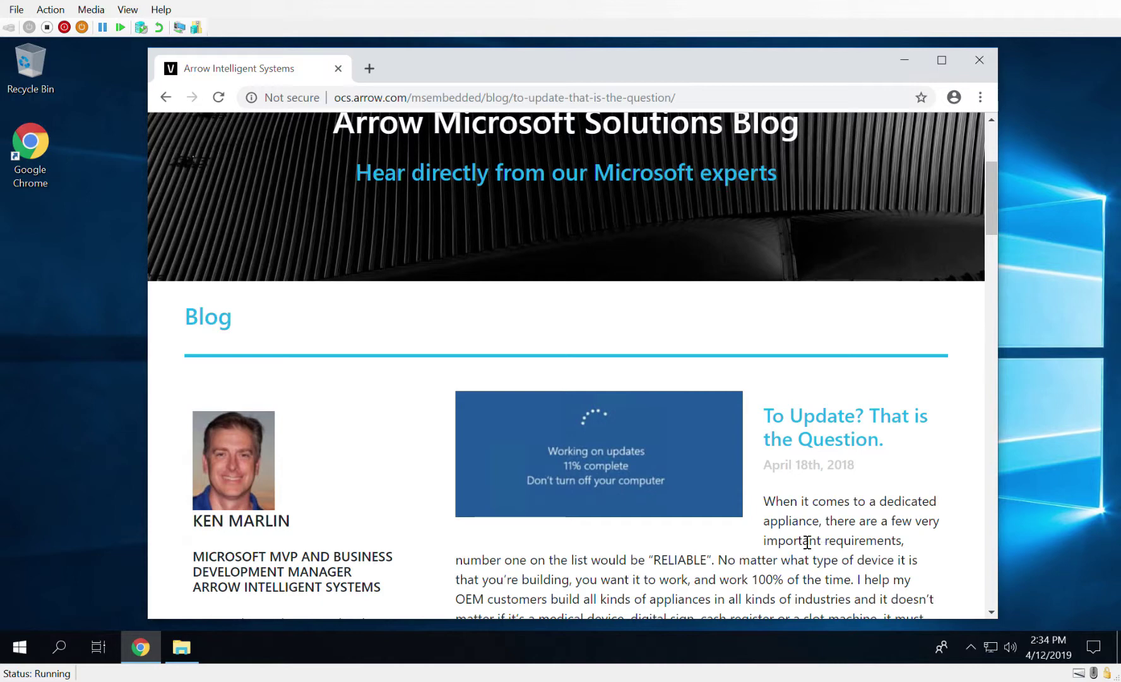
pyautogui.scroll(-7, 813, 539)
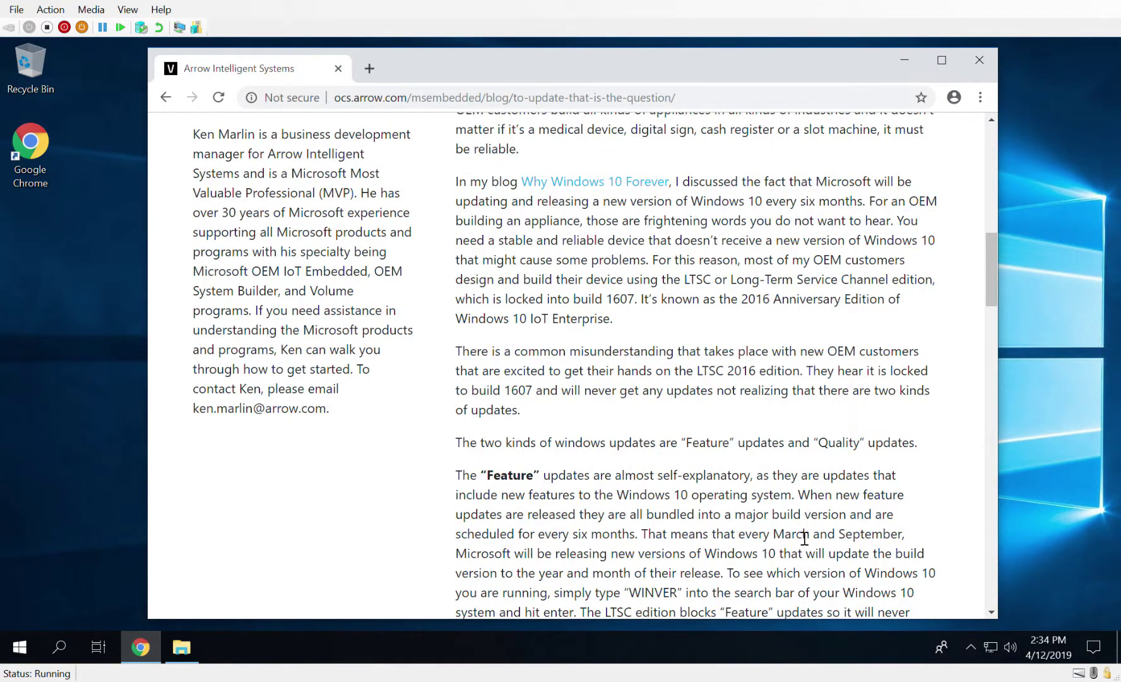
pyautogui.scroll(7, 793, 518)
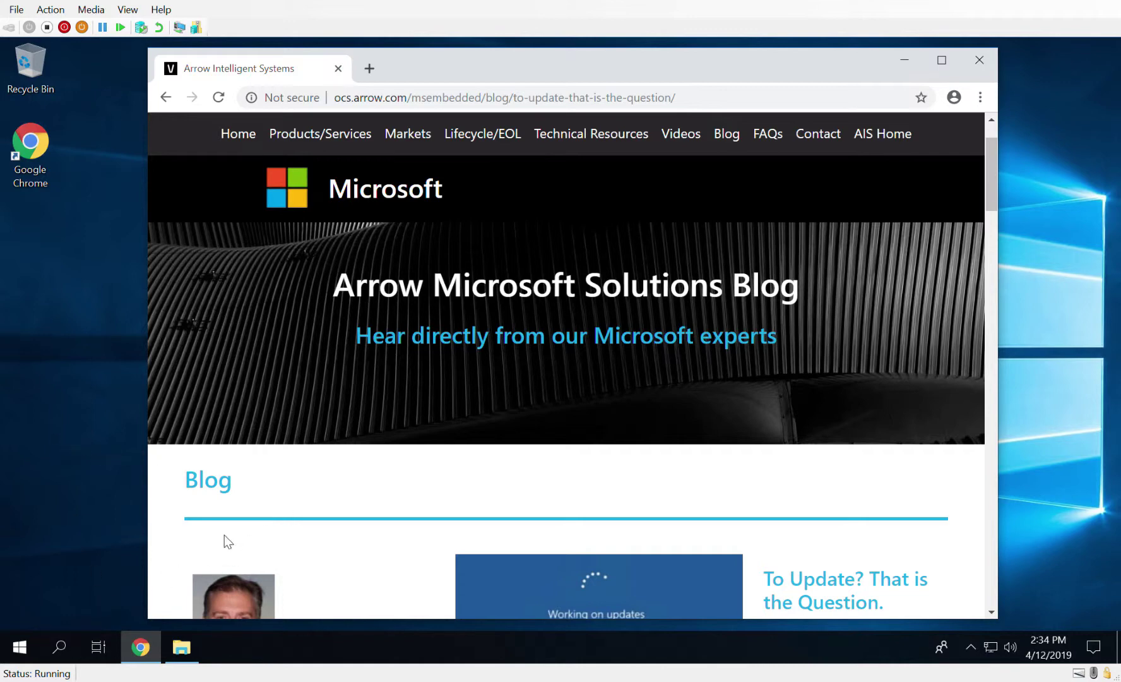
# Search for regedit, launch Registry Editor and allow it to run with admin rights.
pyautogui.click(61, 648)
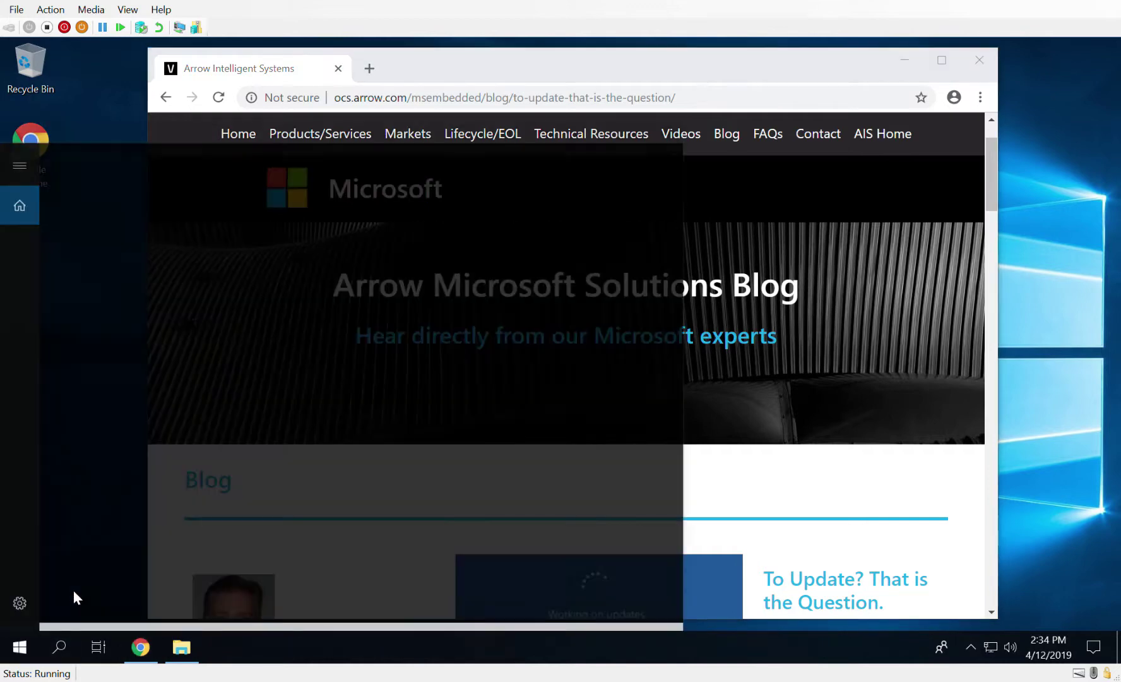
pyautogui.write('re')
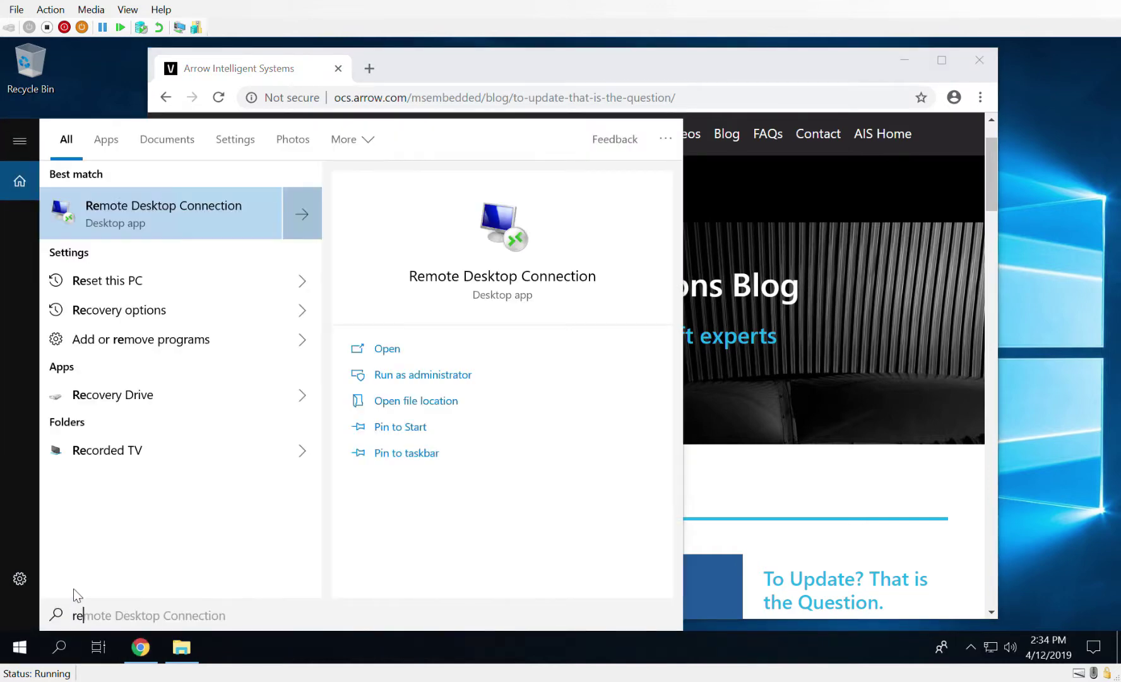
pyautogui.write('gedit')
pyautogui.press('Return')
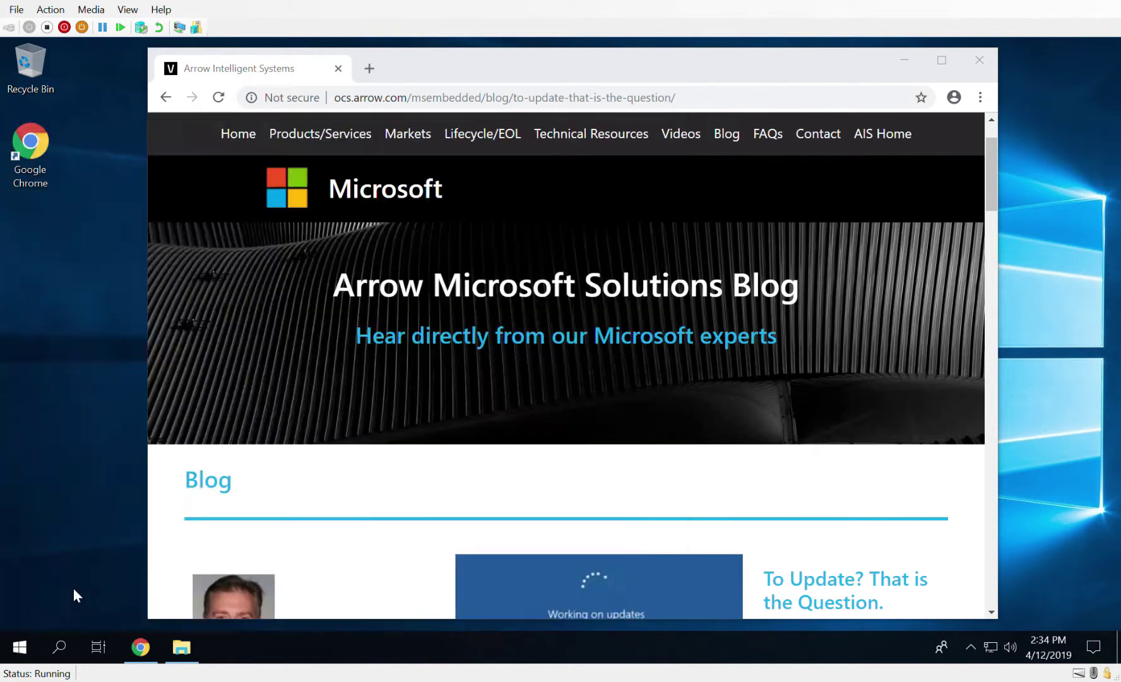
pyautogui.click(515, 441)
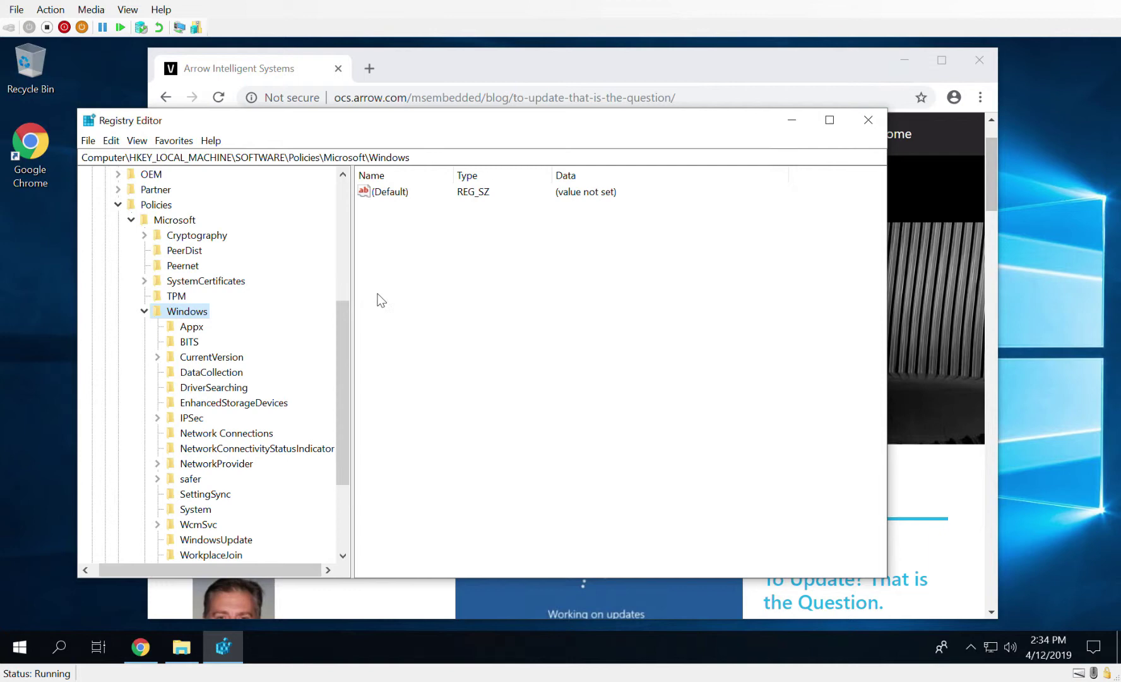
# Move the Registry Editor window right and start a new key under the Windows policies key.
pyautogui.moveTo(348, 121); pyautogui.dragTo(437, 113)
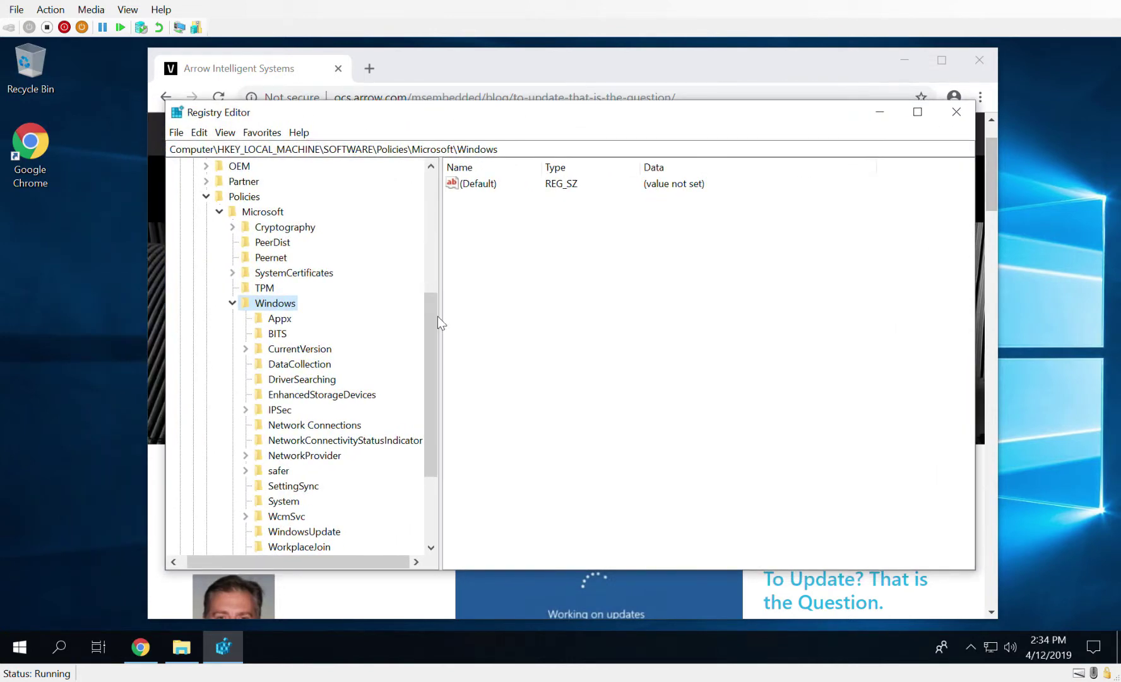
pyautogui.moveTo(434, 317); pyautogui.dragTo(431, 304)
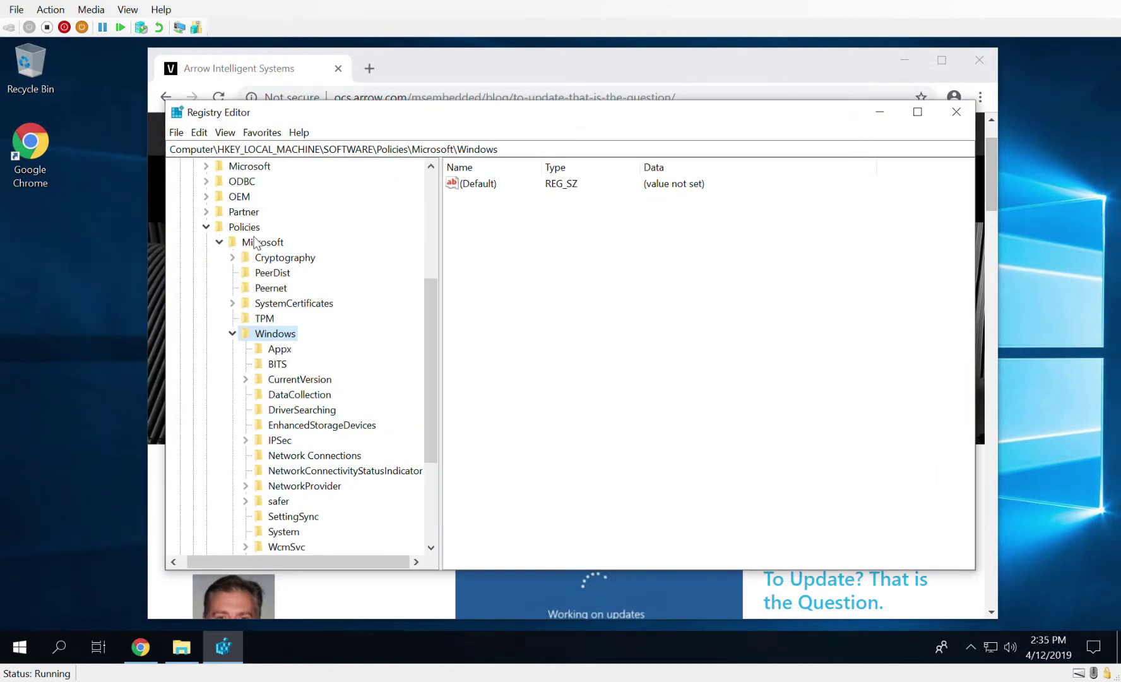
pyautogui.rightClick(273, 339)
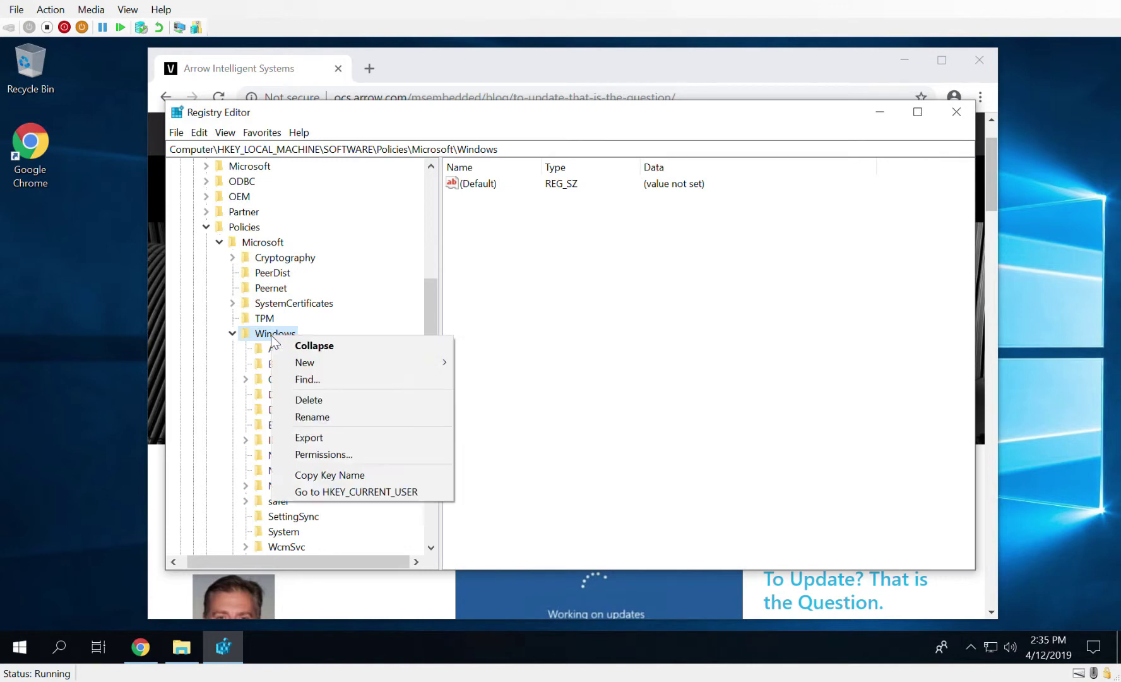
pyautogui.moveTo(314, 363)
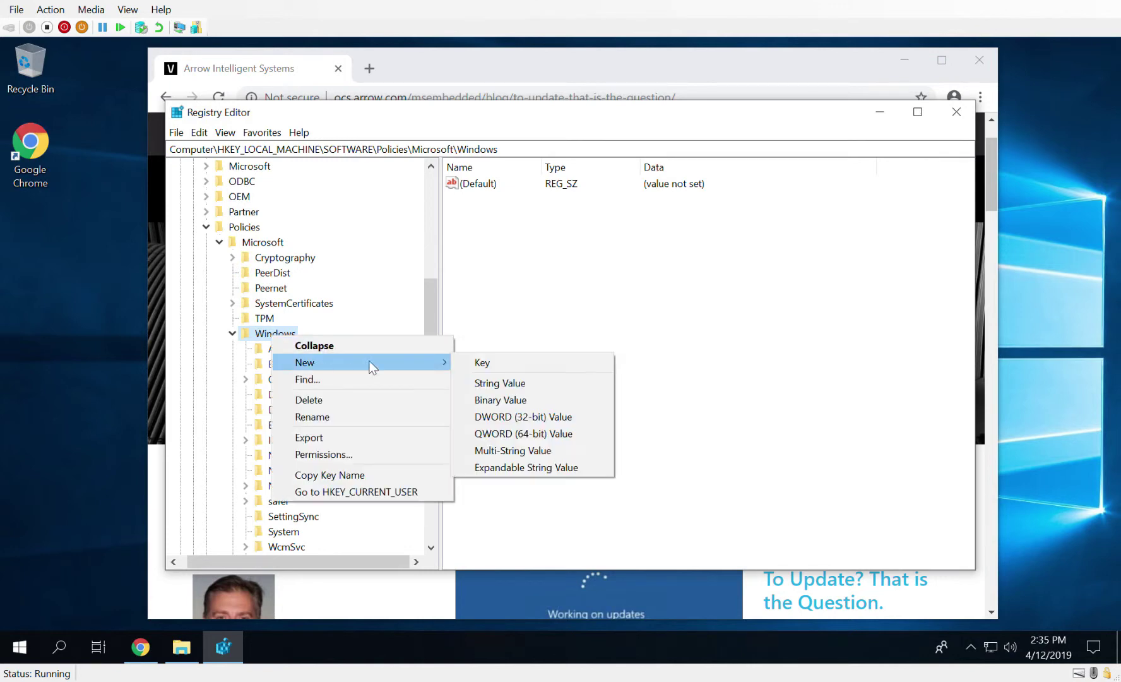
pyautogui.click(495, 364)
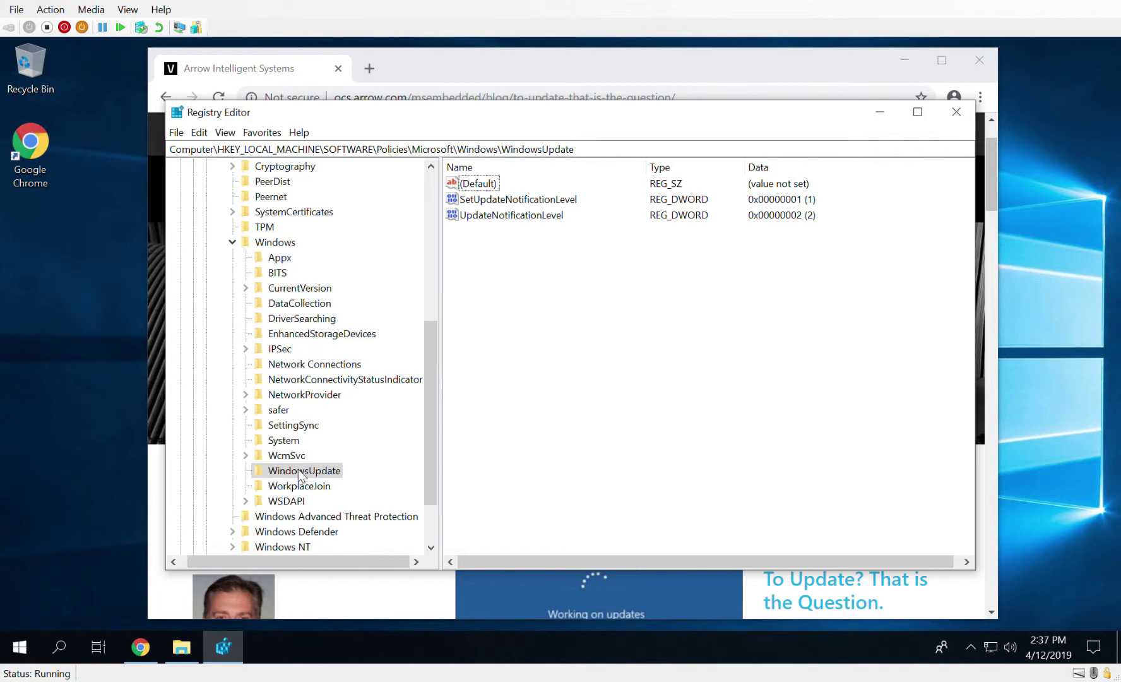
# Dismiss the Windows key menu and select the existing WindowsUpdate key to view its values.
pyautogui.rightClick(281, 246)
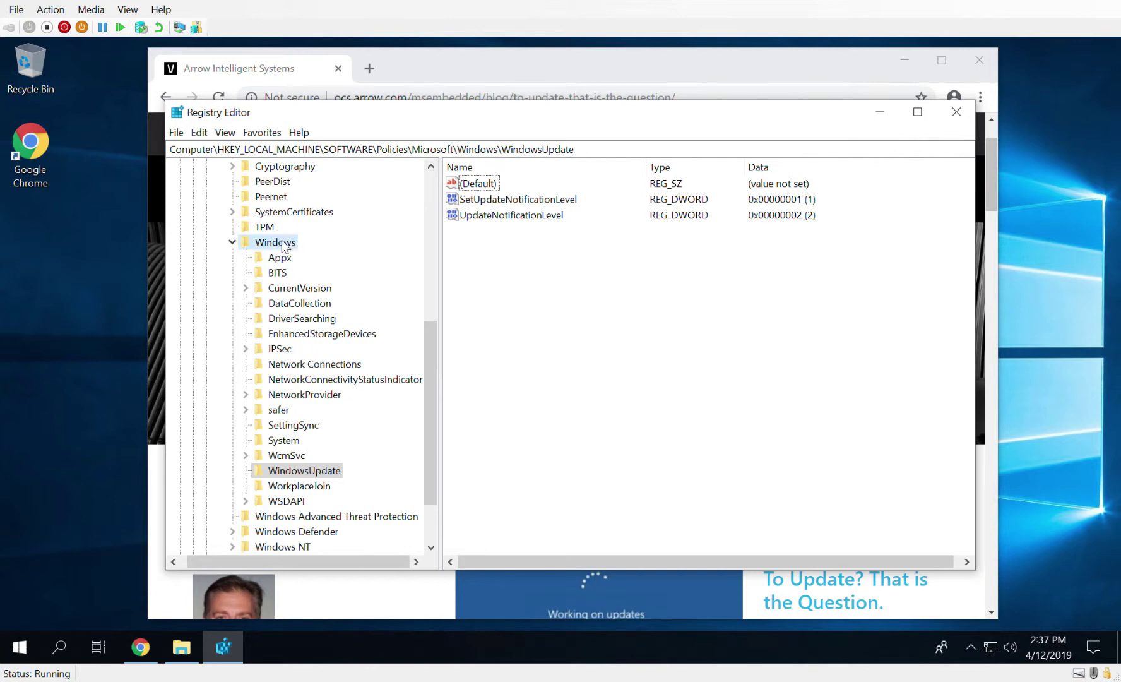
pyautogui.moveTo(315, 268)
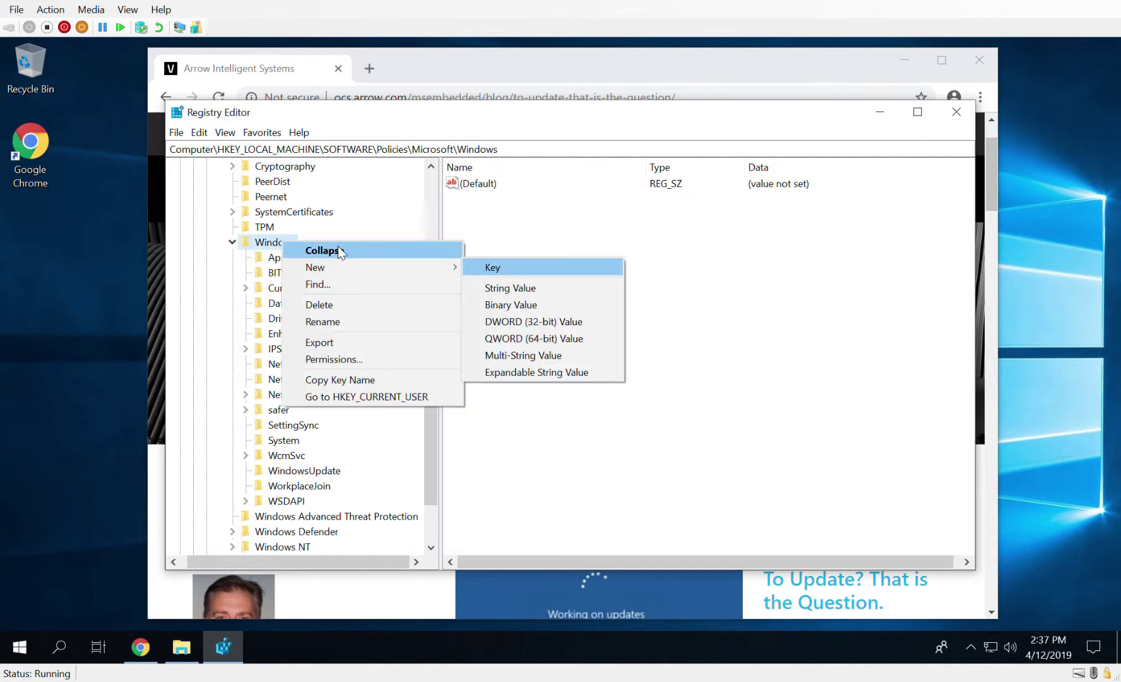
pyautogui.click(269, 245)
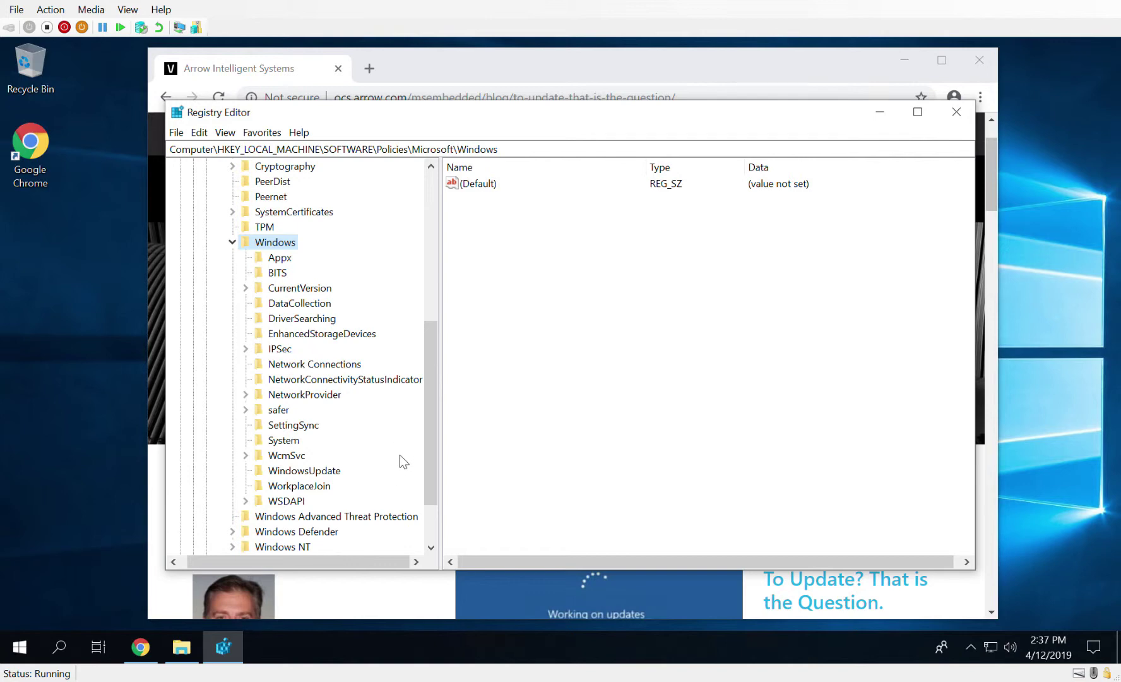
pyautogui.click(310, 471)
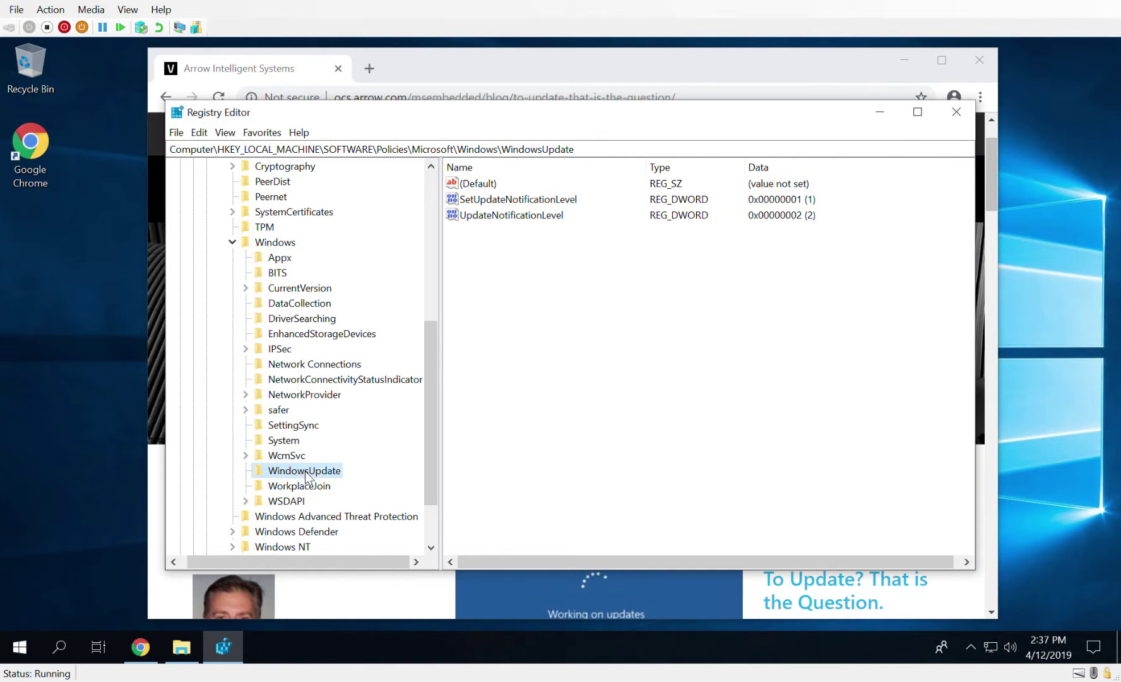
# Create a new subkey named AU under the WindowsUpdate key.
pyautogui.rightClick(307, 474)
pyautogui.moveTo(358, 498)
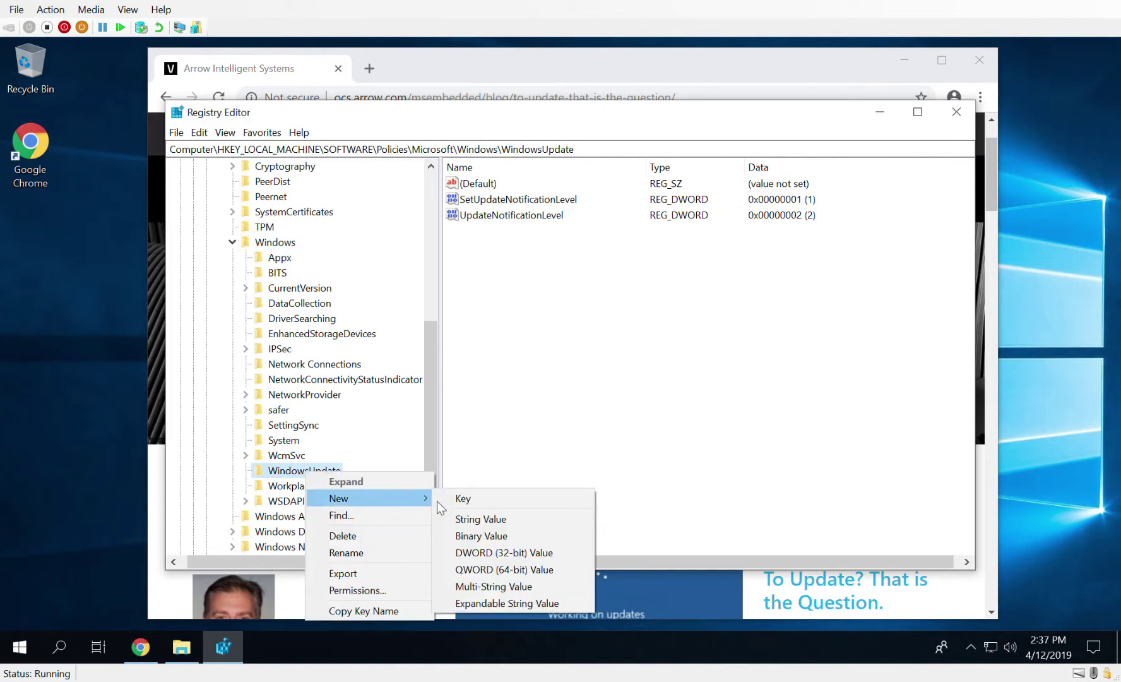
pyautogui.click(478, 499)
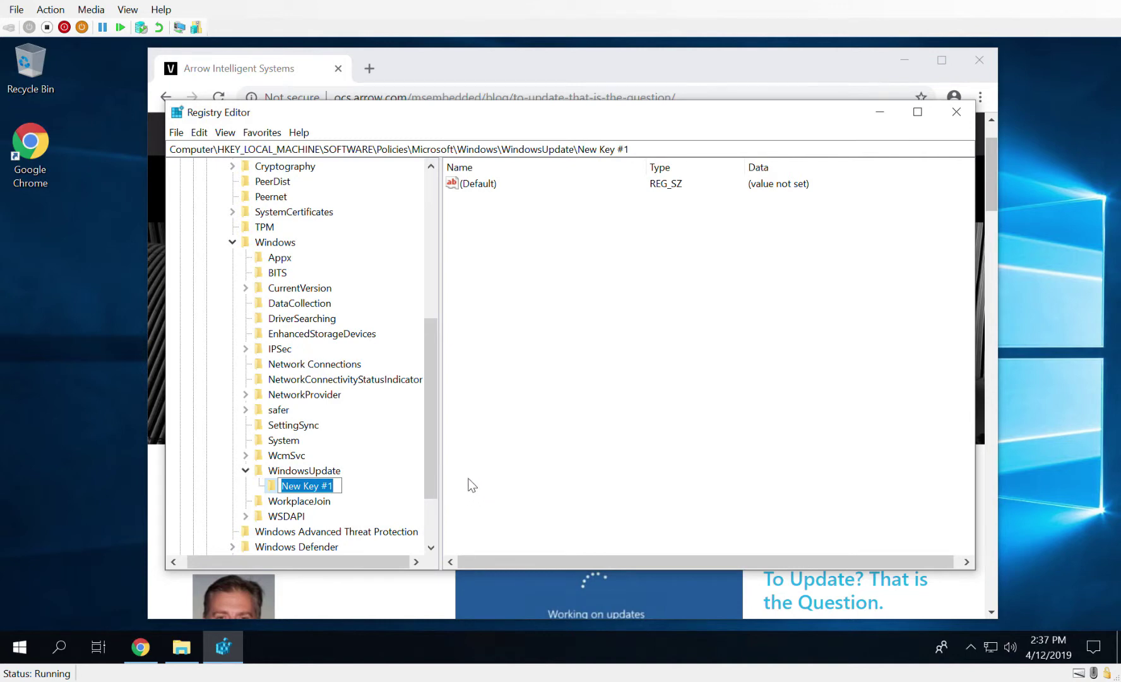
pyautogui.write('AU')
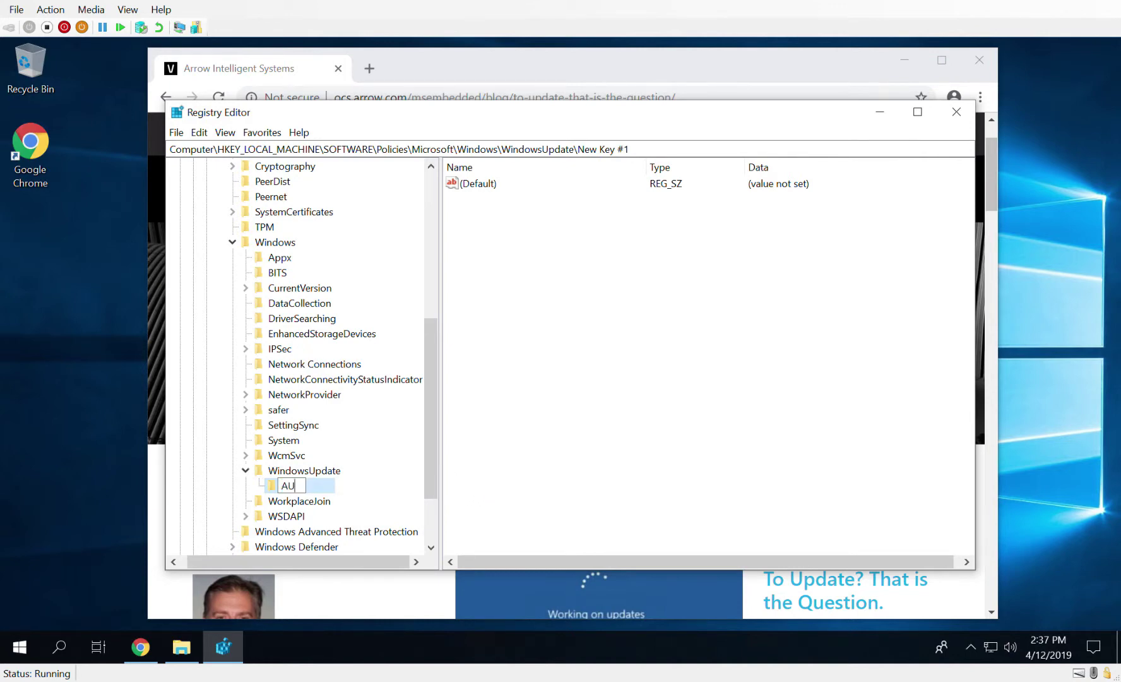
pyautogui.press('Return')
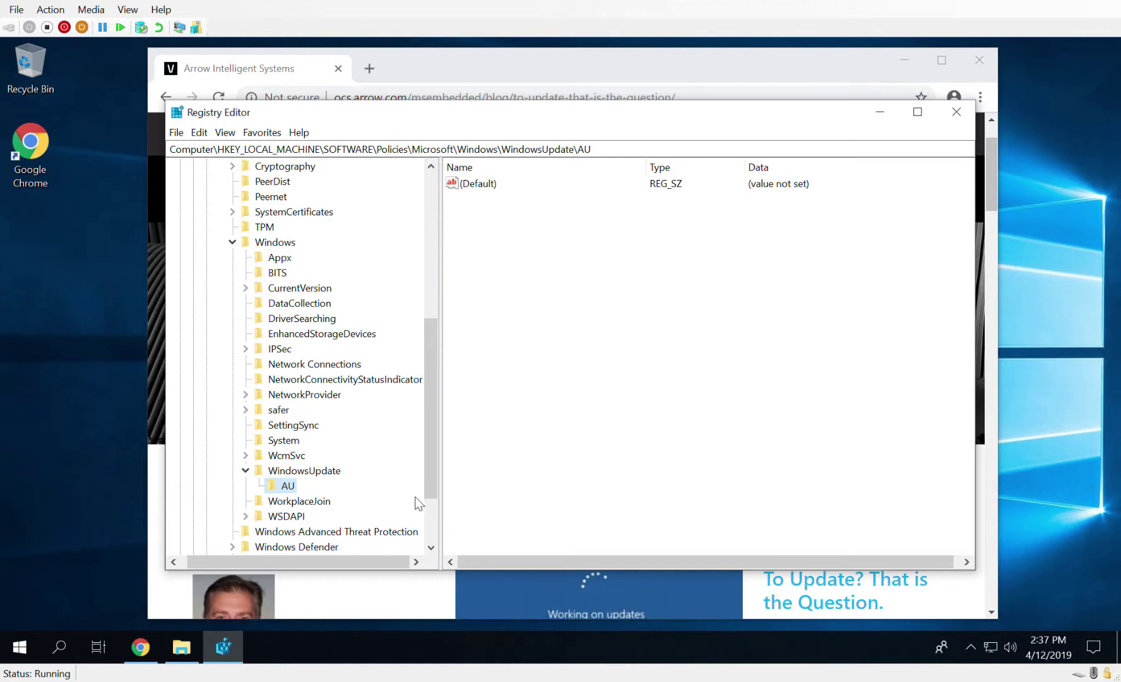
# Add a DWORD (32-bit) value named NoAutoUpdate in the AU key.
pyautogui.rightClick(532, 259)
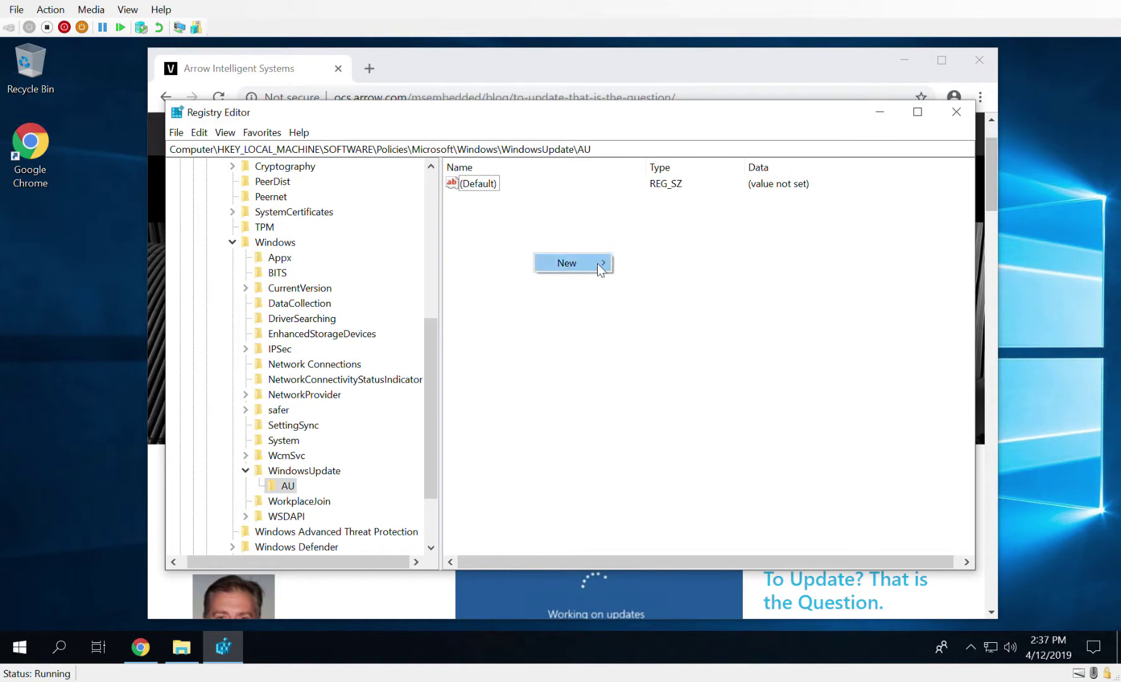
pyautogui.moveTo(600, 264)
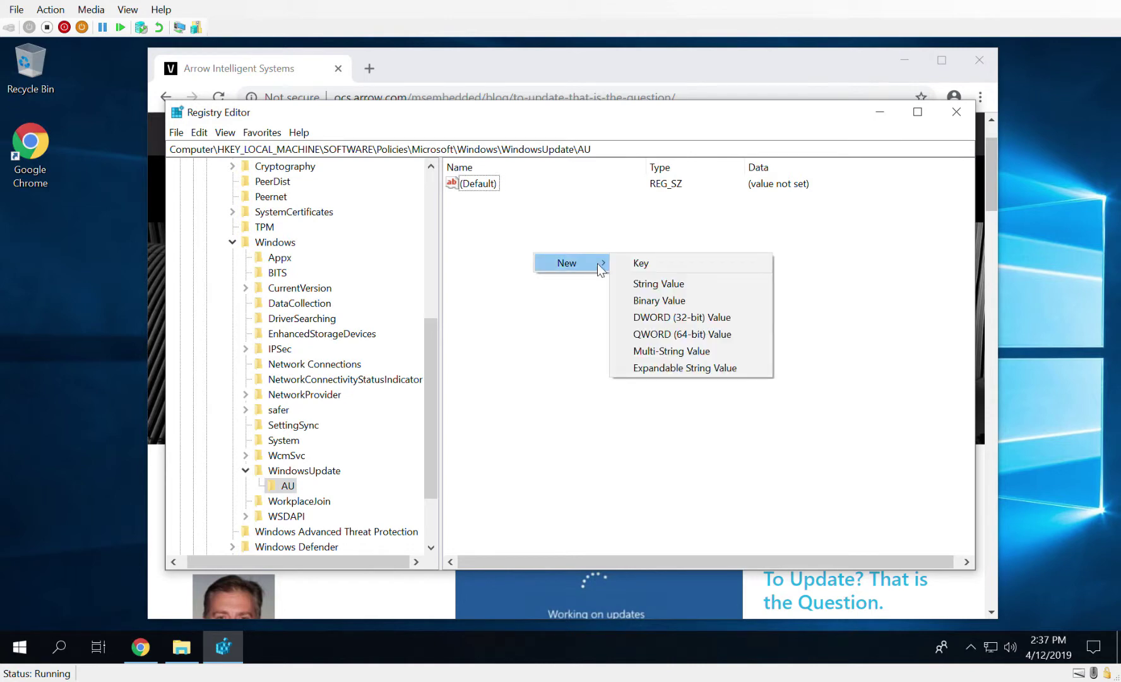
pyautogui.click(674, 321)
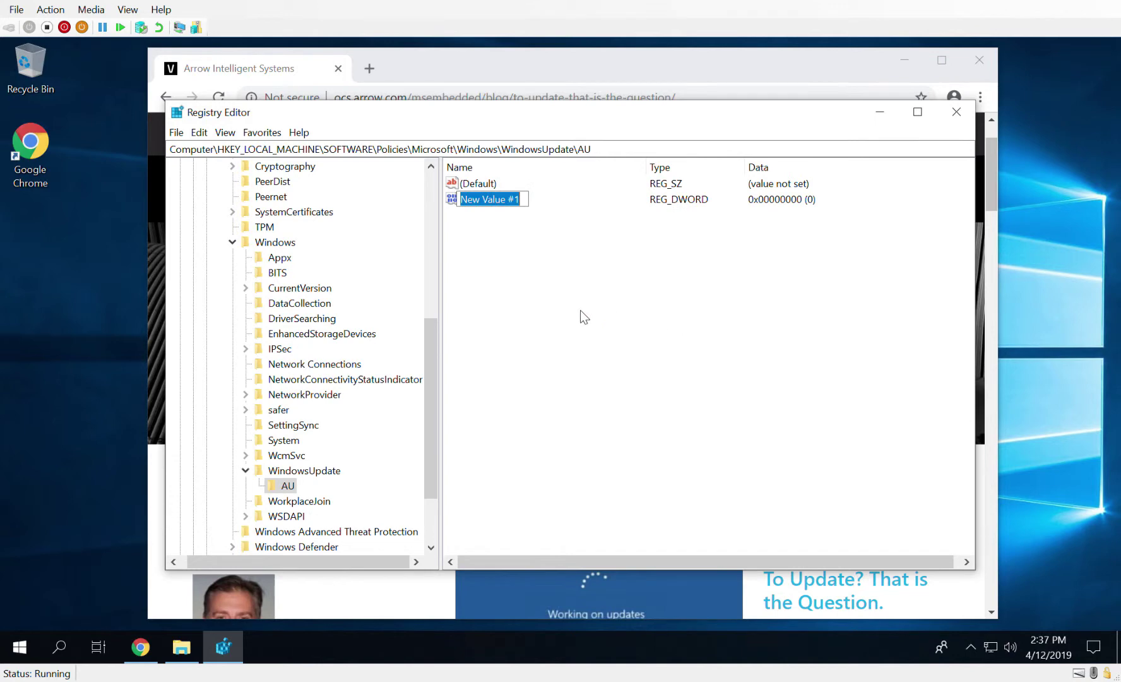
pyautogui.write('NoAuto')
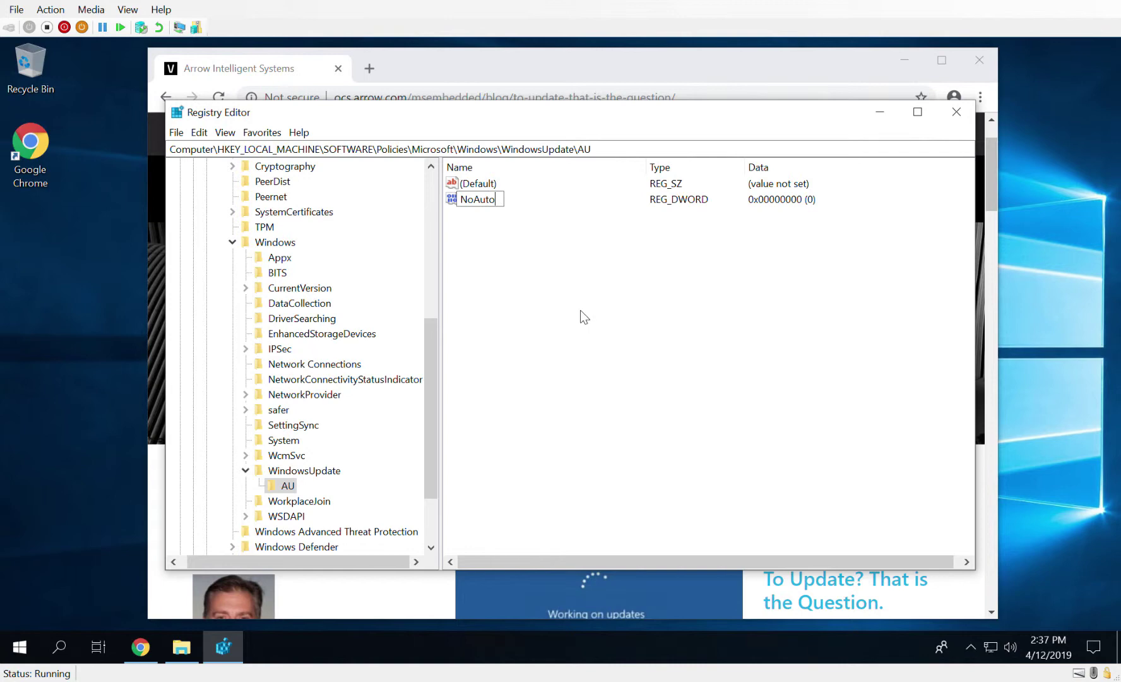
pyautogui.write('Update')
pyautogui.press('Return')
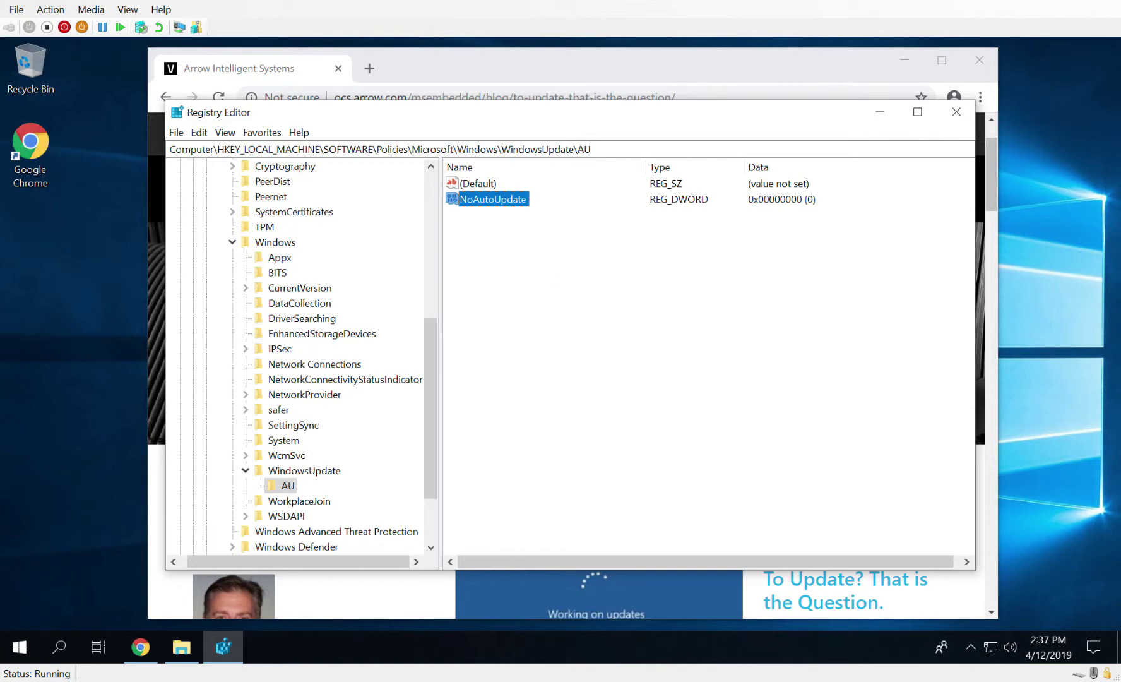
# Set NoAutoUpdate's value data to 1, then reselect AU to verify it reads 0x00000001.
pyautogui.doubleClick(506, 201)
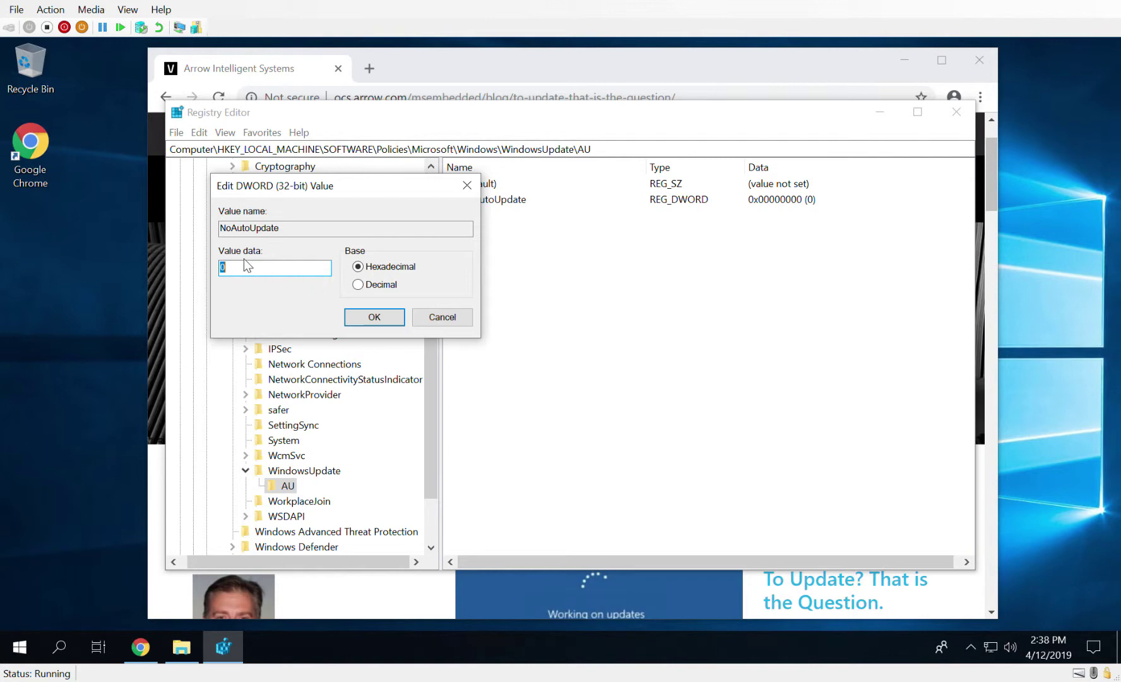
pyautogui.write('1')
pyautogui.click(375, 318)
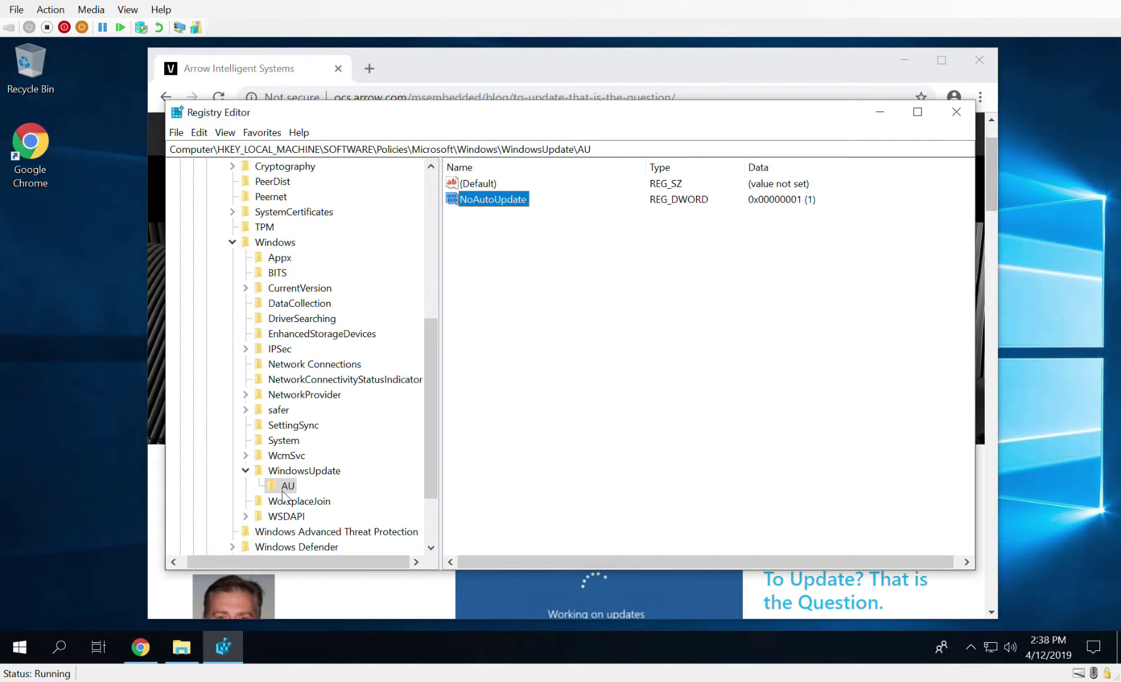
pyautogui.click(299, 473)
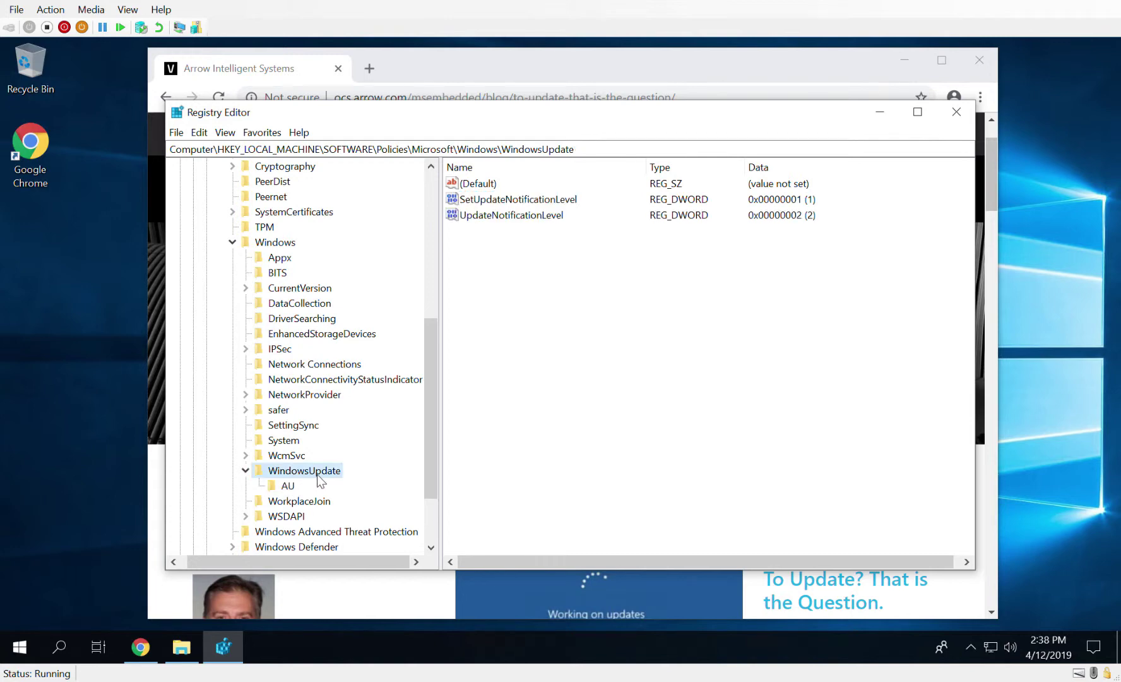
pyautogui.click(288, 490)
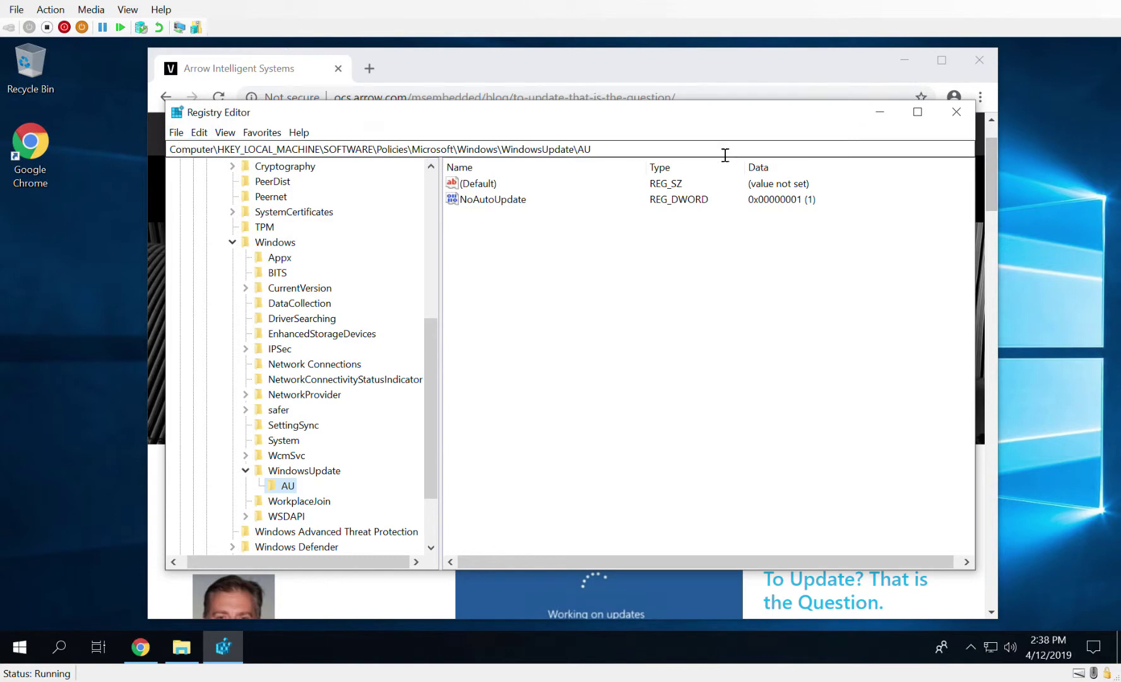
# Close Registry Editor and scroll the blog down to the 'To Stop automatic updates' section.
pyautogui.click(954, 113)
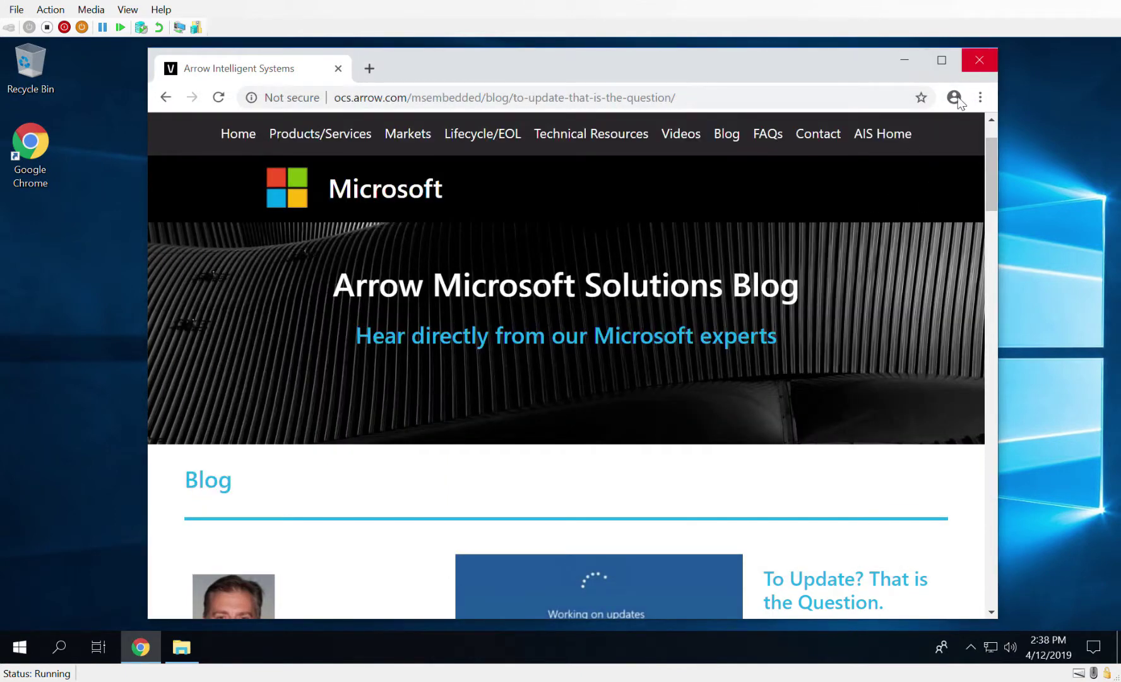
pyautogui.scroll(-3, 768, 366)
pyautogui.scroll(-3, 767, 365)
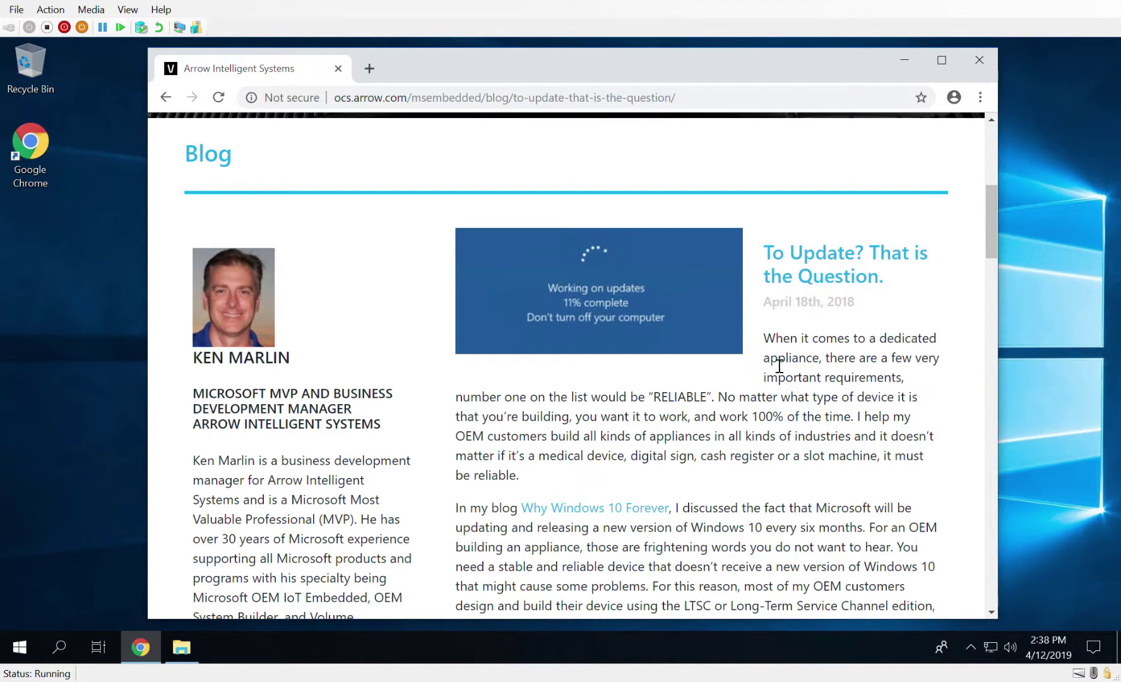
pyautogui.scroll(-6, 779, 366)
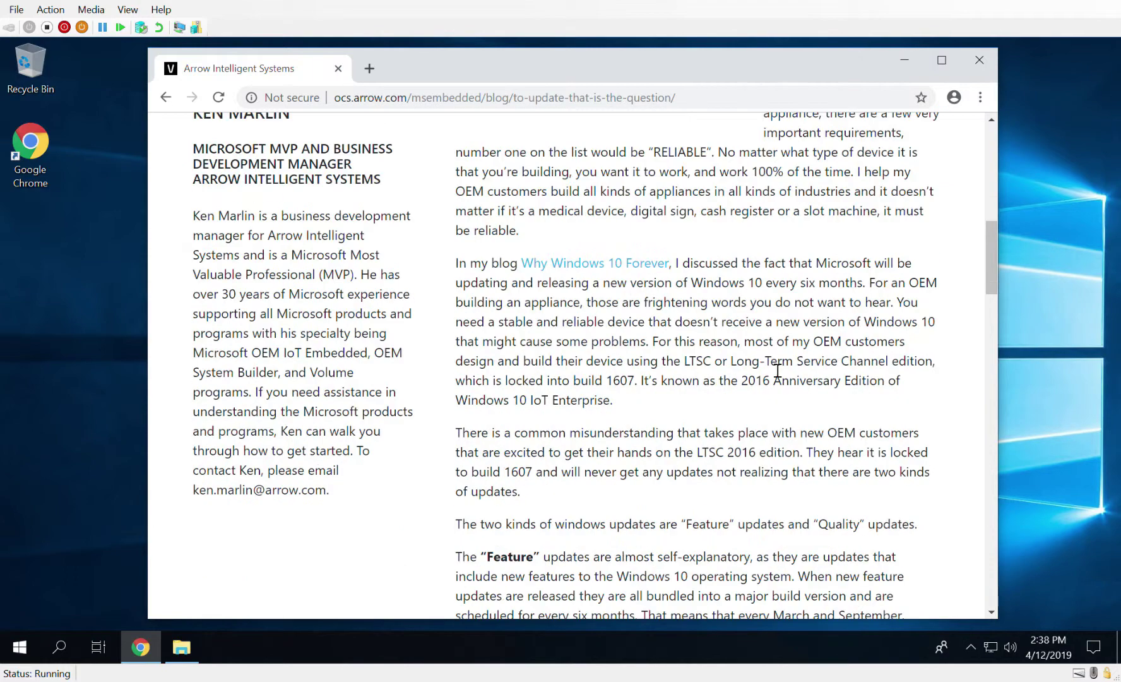
pyautogui.scroll(-6, 778, 371)
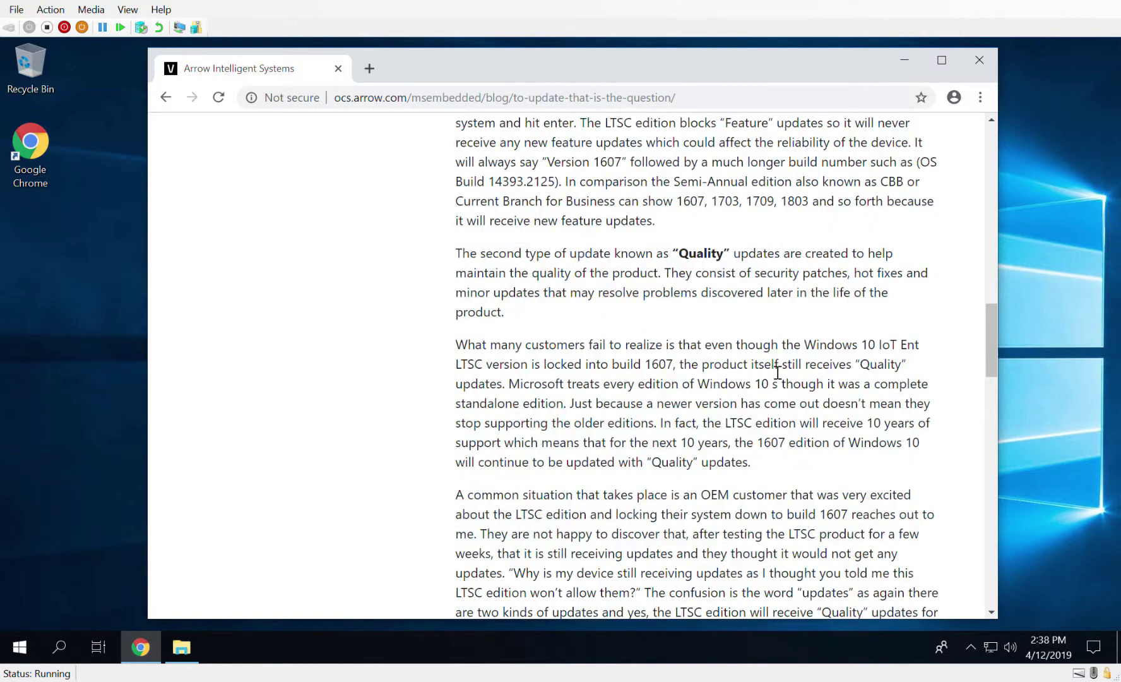
pyautogui.scroll(-7, 778, 372)
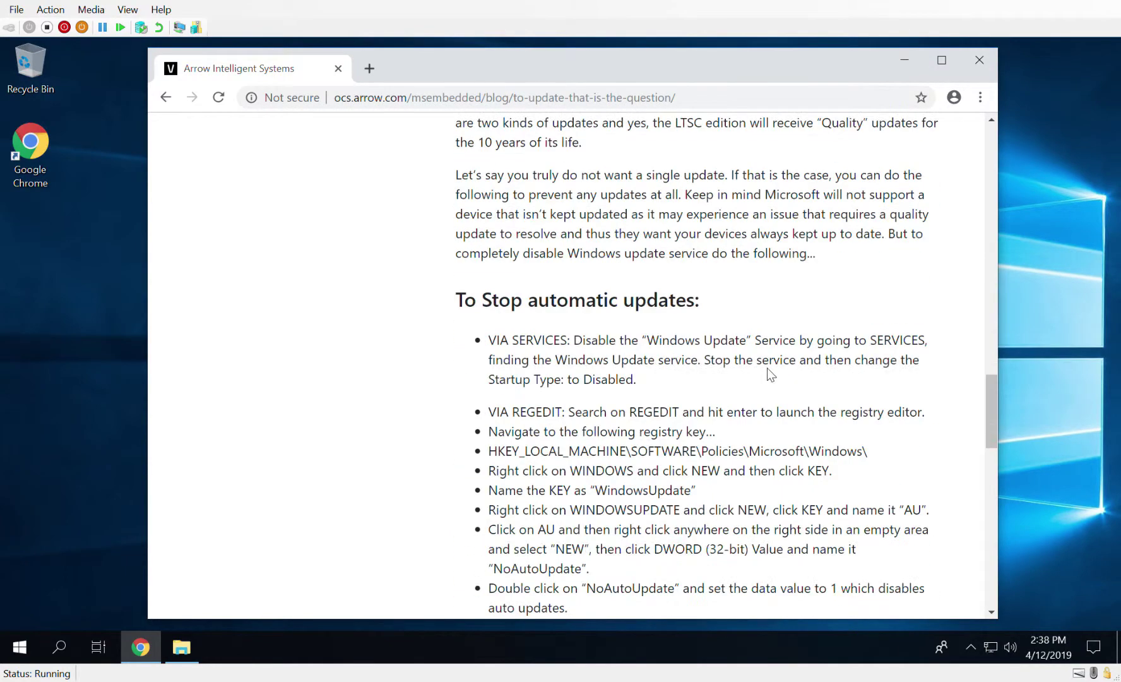
pyautogui.scroll(-2, 768, 369)
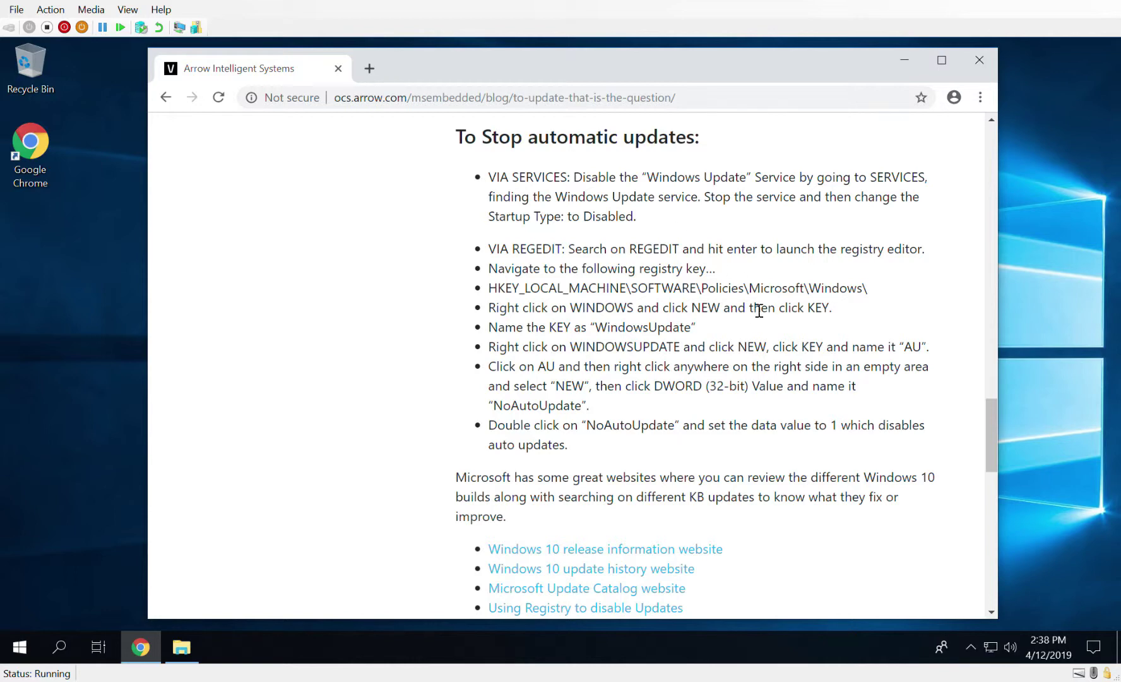
pyautogui.scroll(-1, 754, 310)
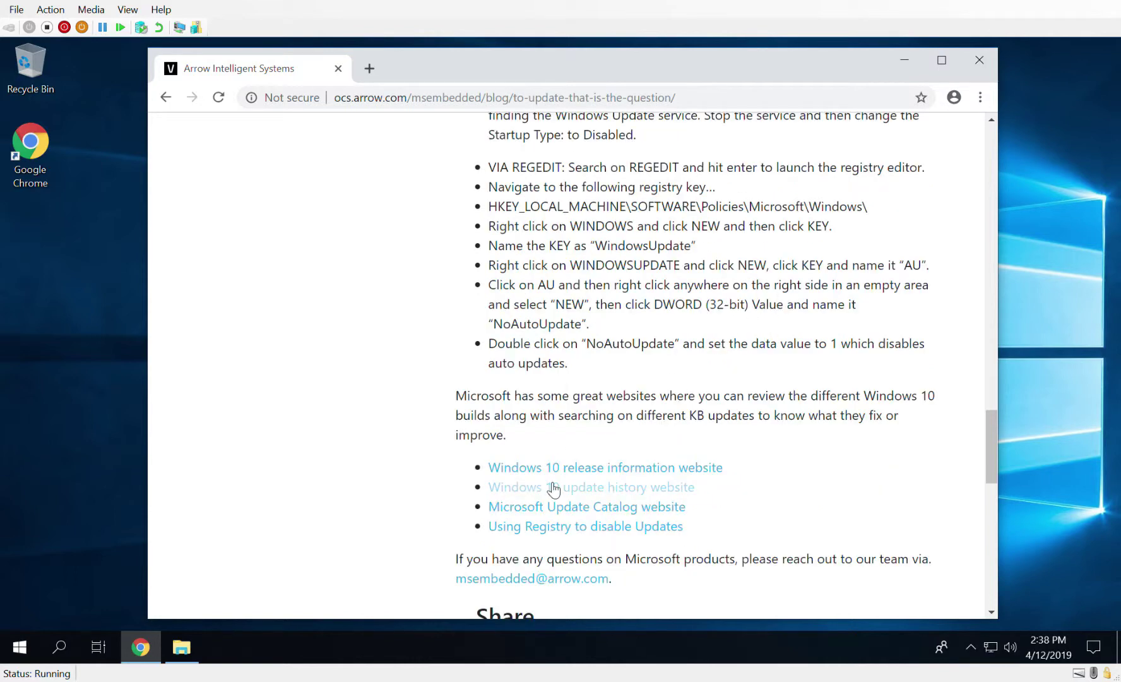
pyautogui.scroll(-1, 833, 489)
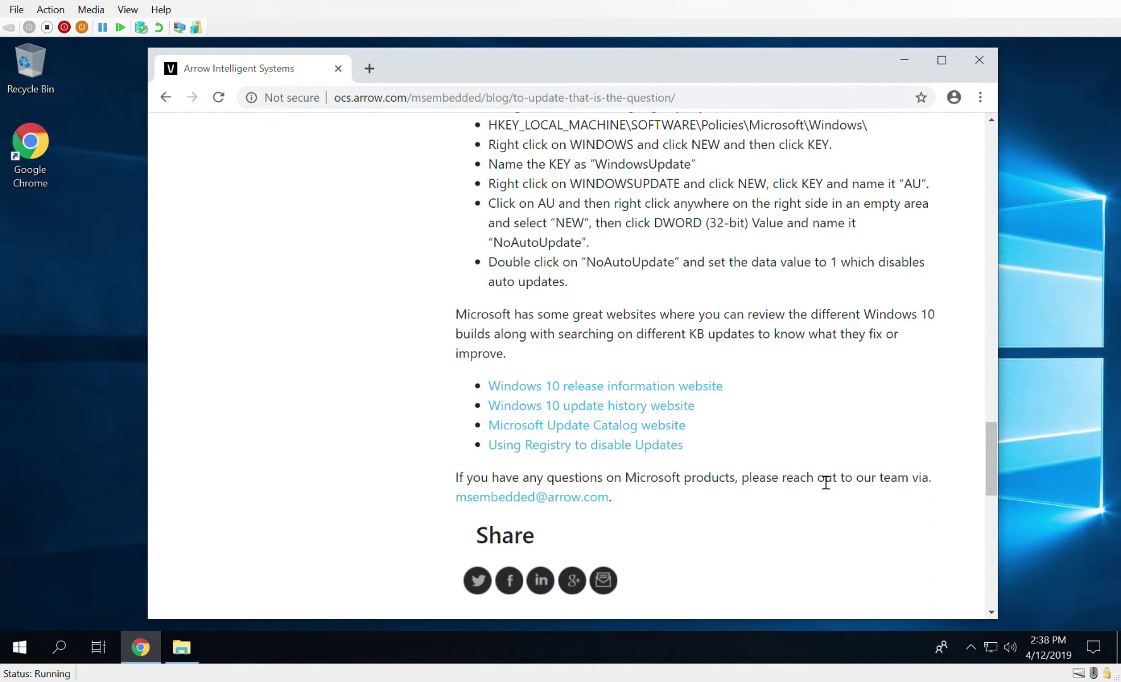